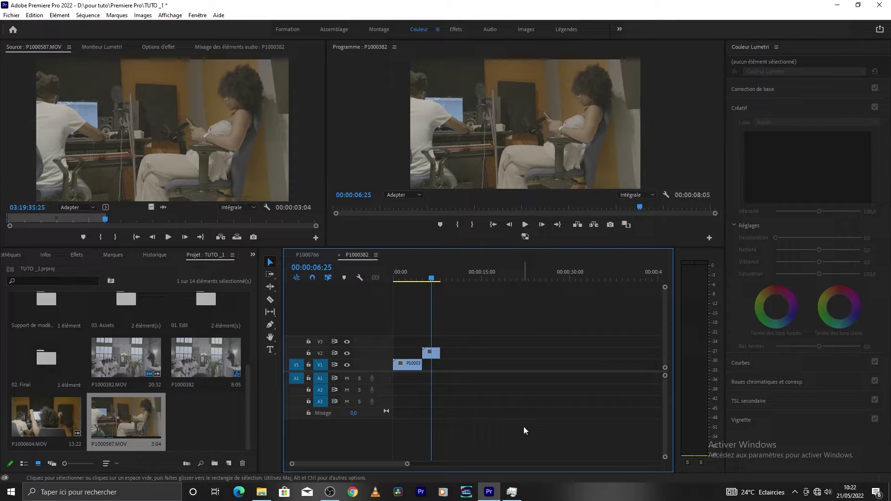
Preview the sequence from its start, then park the playhead at 00:00:01:05 on the church scene.
left_click_drag(423, 274, 391, 276)
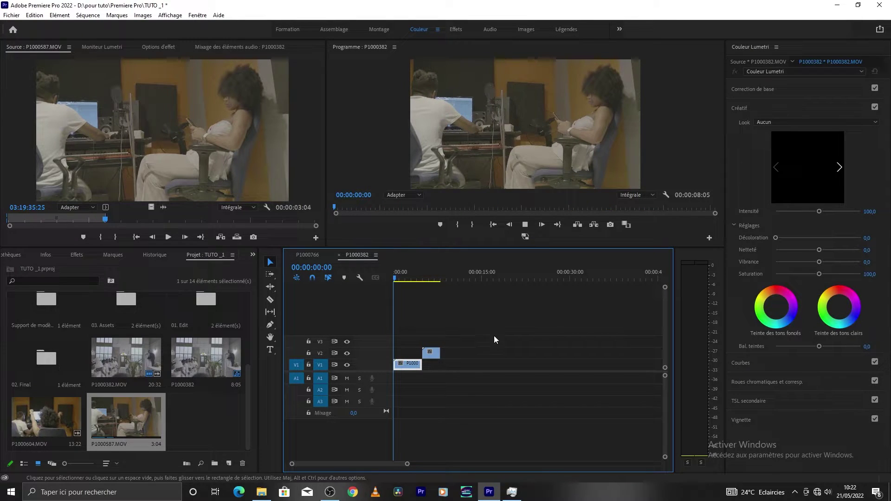
key("space")
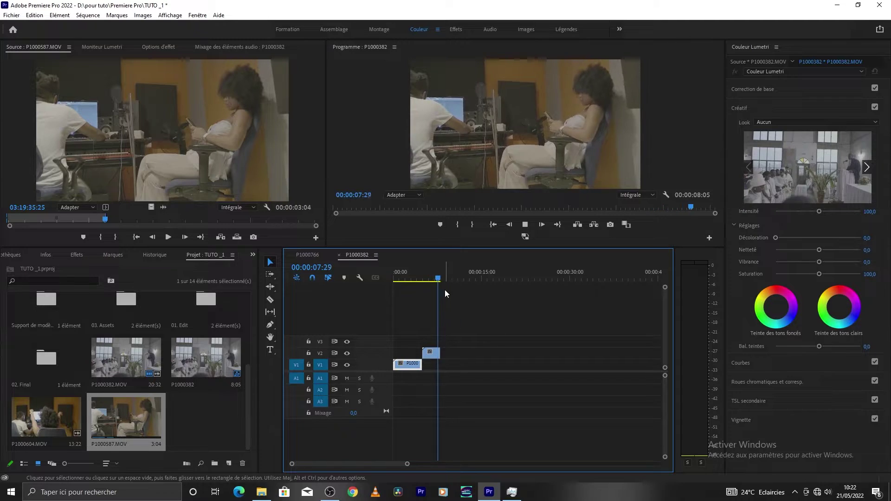
left_click_drag(393, 284, 399, 287)
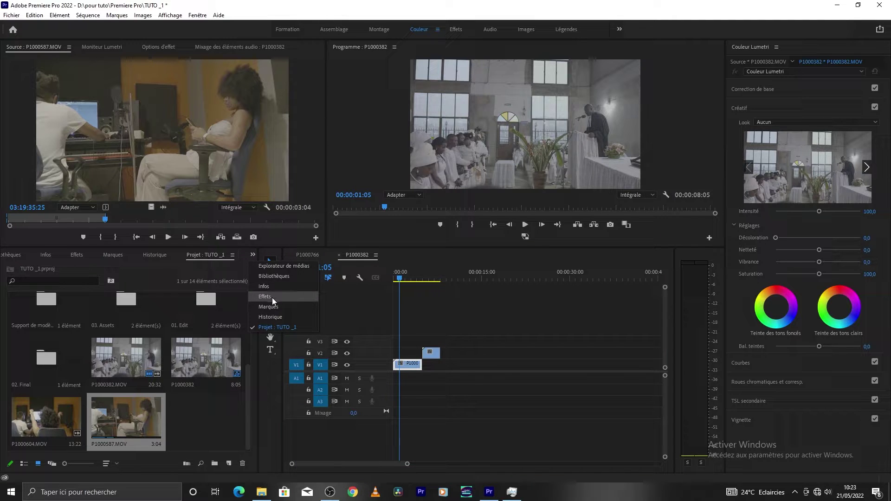
Search effects for 'STABIL' and drop Déformation > Stabilisation onto the church clip on V1.
left_click(274, 298)
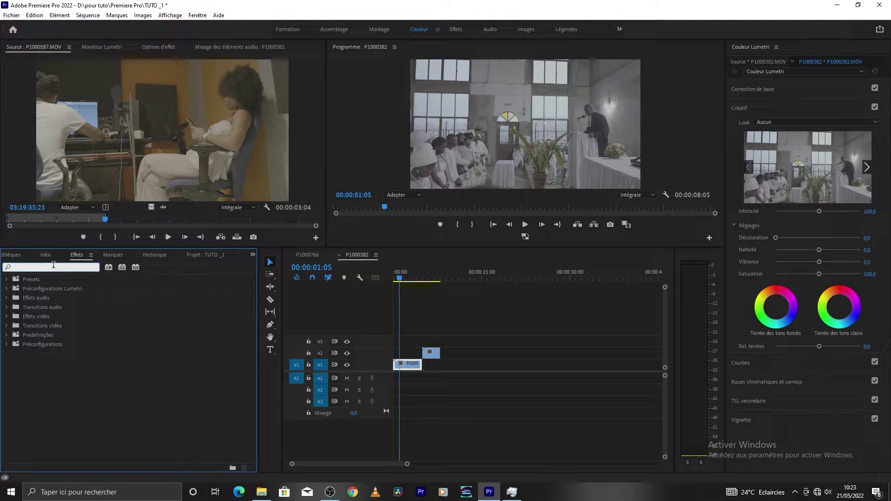
type("STABIL")
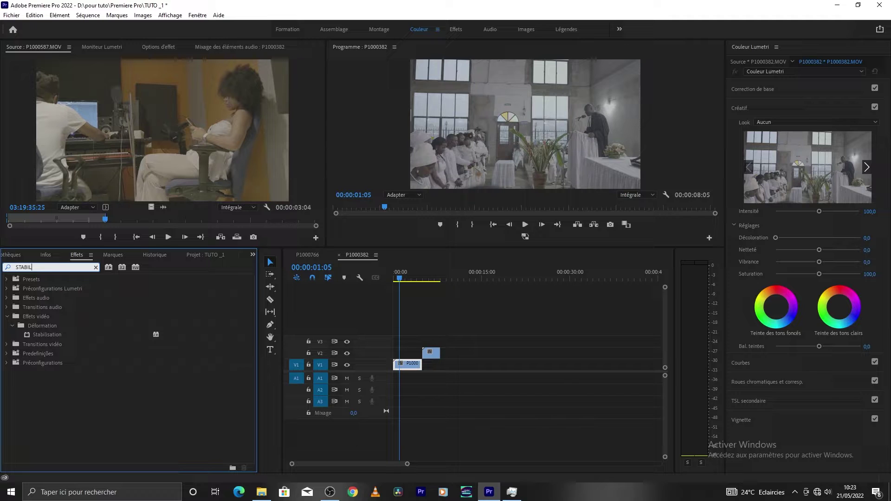
left_click_drag(48, 334, 238, 354)
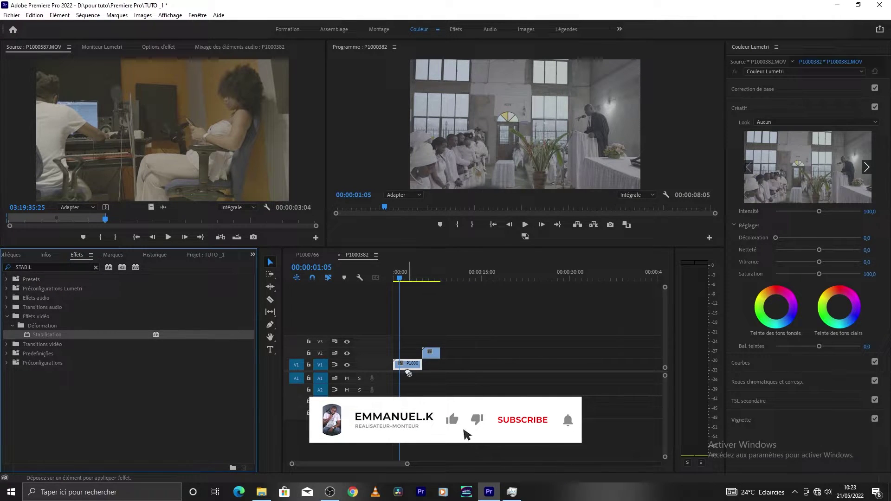
left_click_drag(408, 364, 409, 364)
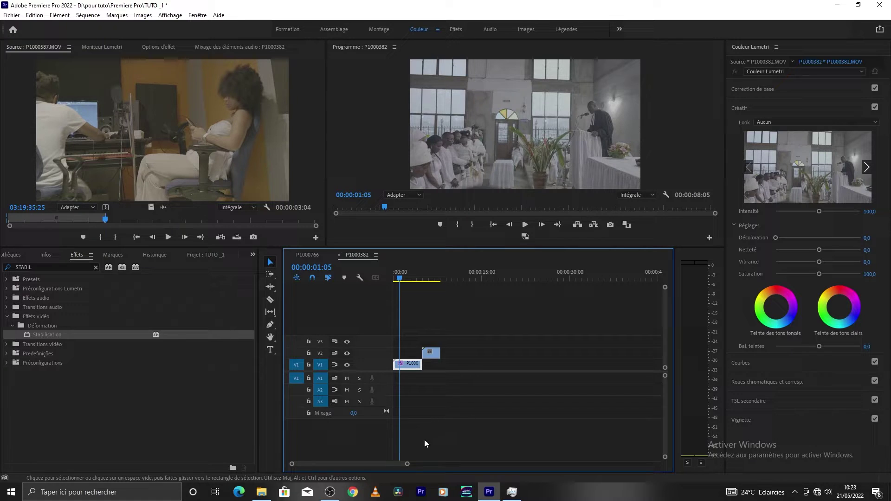
Play back the stabilised P1000382.MOV clip and review its Stabilisation settings: Lissage result, 50 % smoothing.
left_click(396, 463)
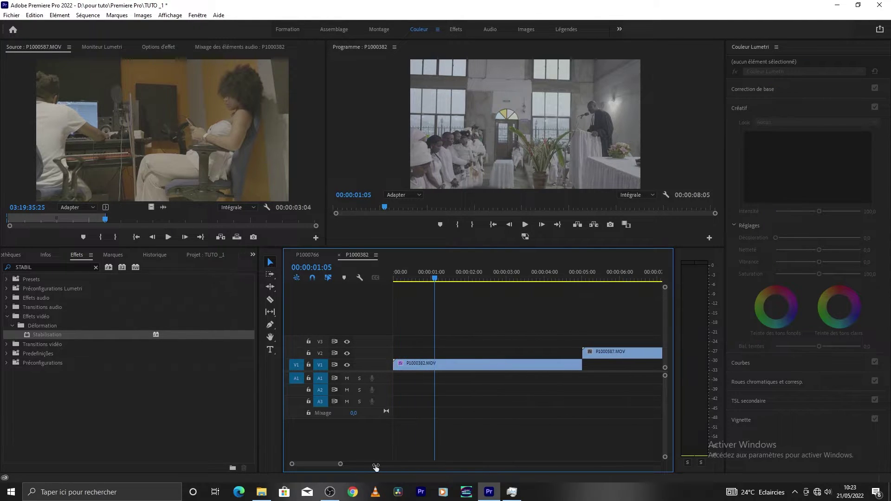
scroll(376, 467, "down", 5)
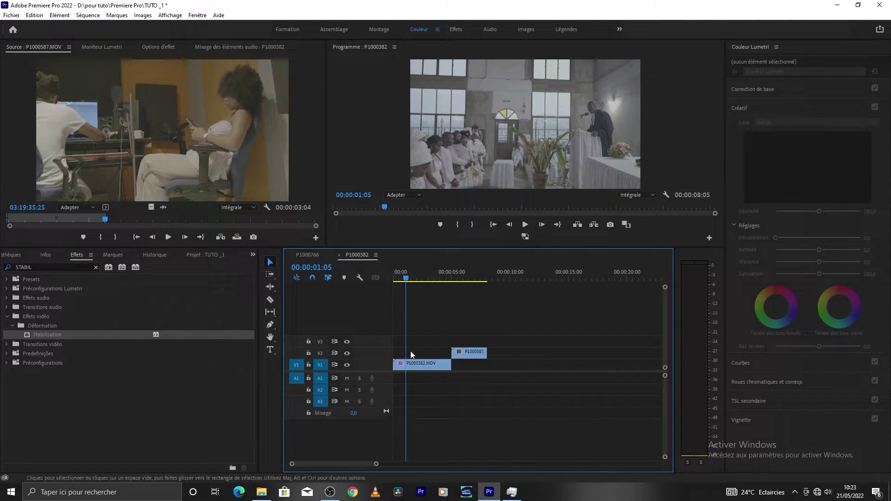
left_click(411, 363)
key("space")
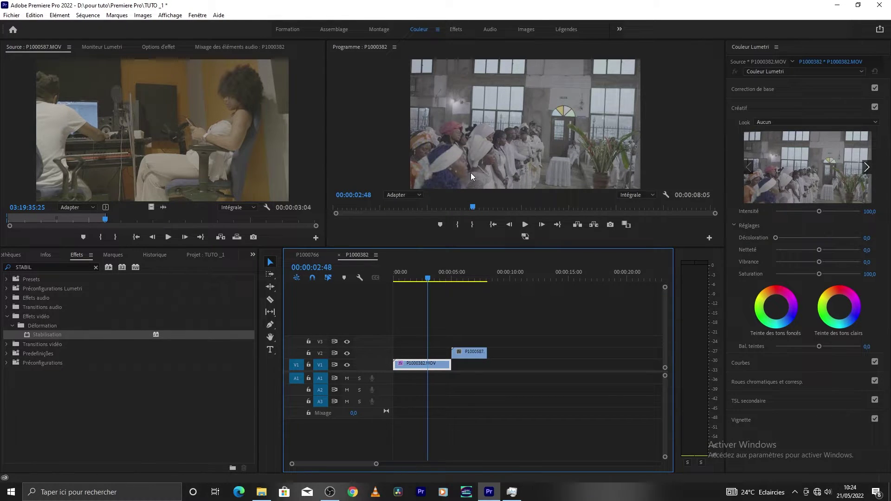
left_click(153, 49)
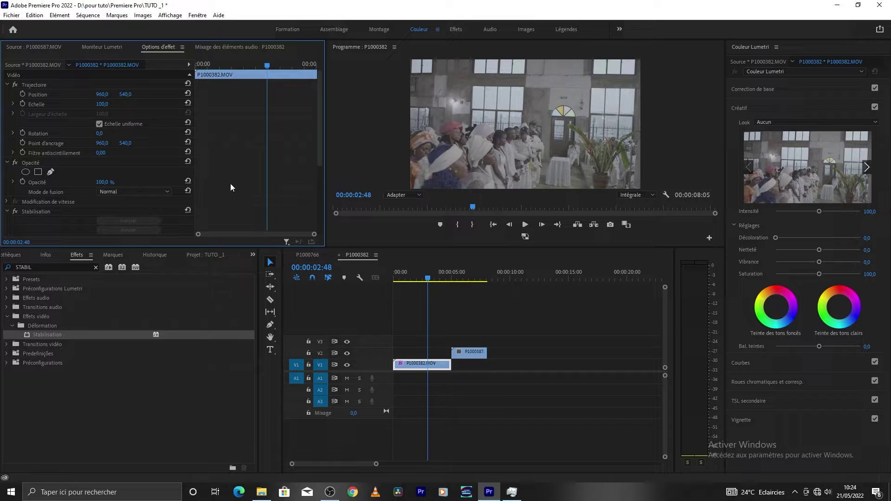
scroll(230, 188, "down", 5)
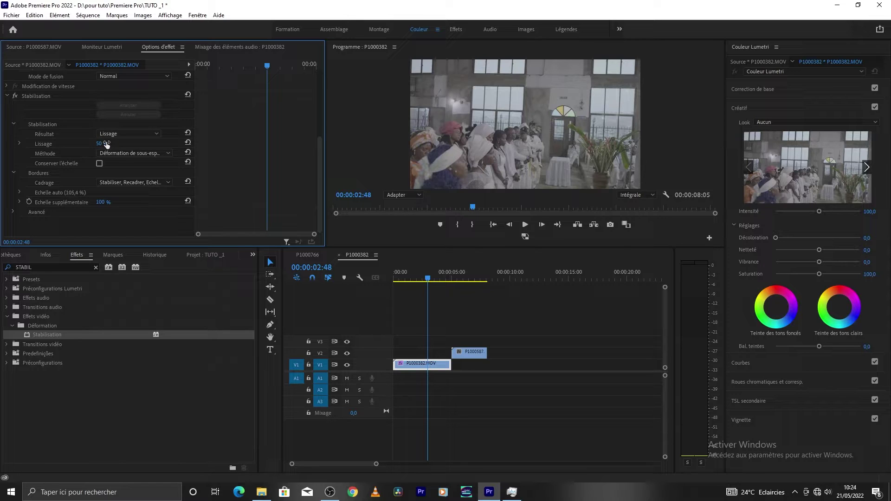
Set P1000382's Lissage to 10 % and replay the sequence from the start.
left_click(107, 144)
type("10")
key("Return")
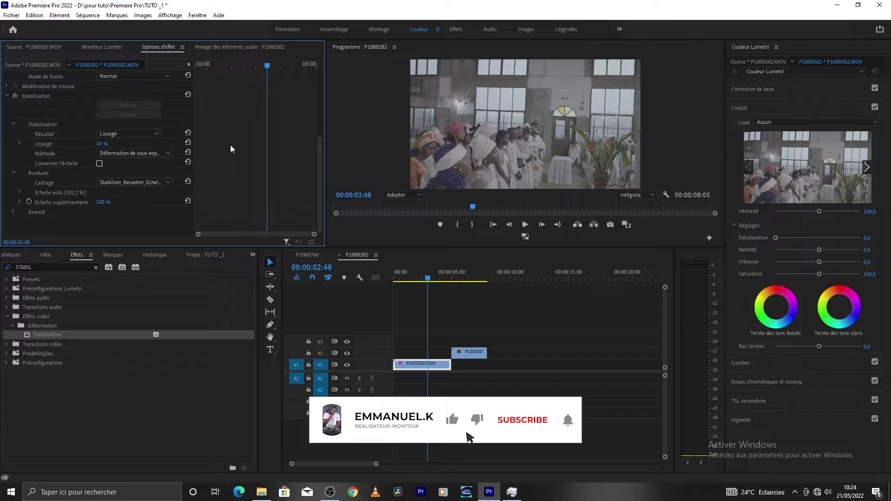
left_click(395, 278)
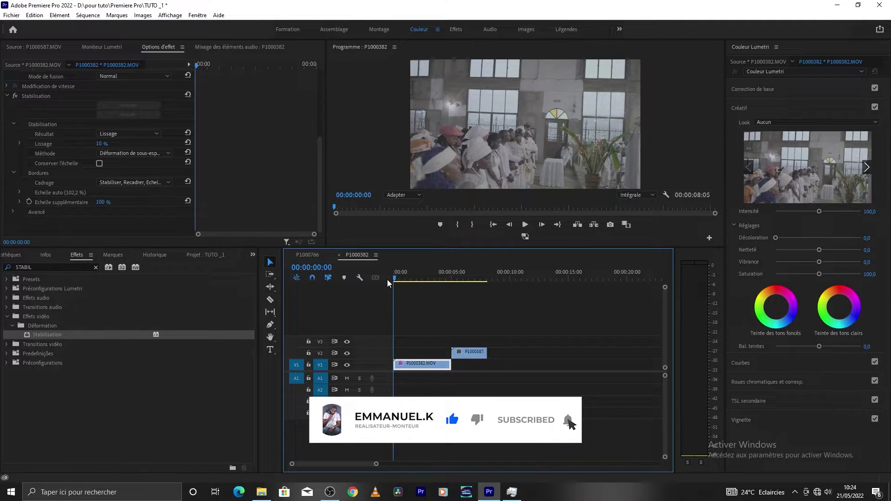
key("space")
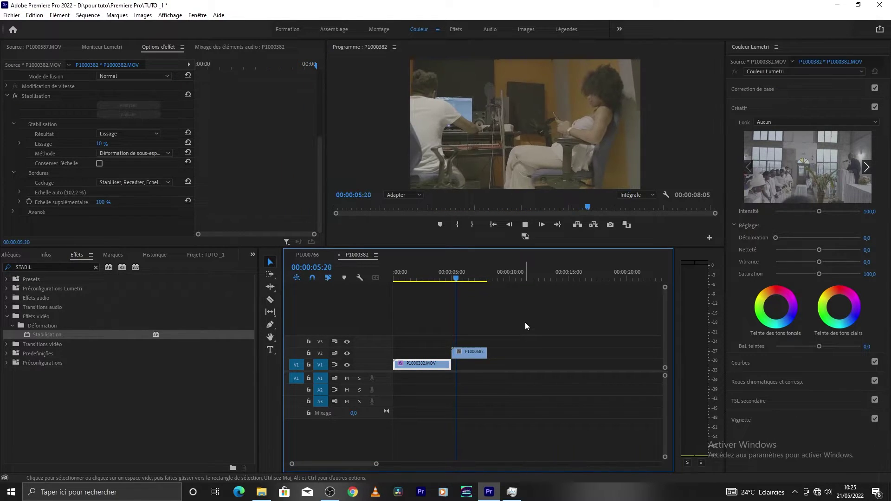
key("space")
left_click_drag(443, 279, 406, 279)
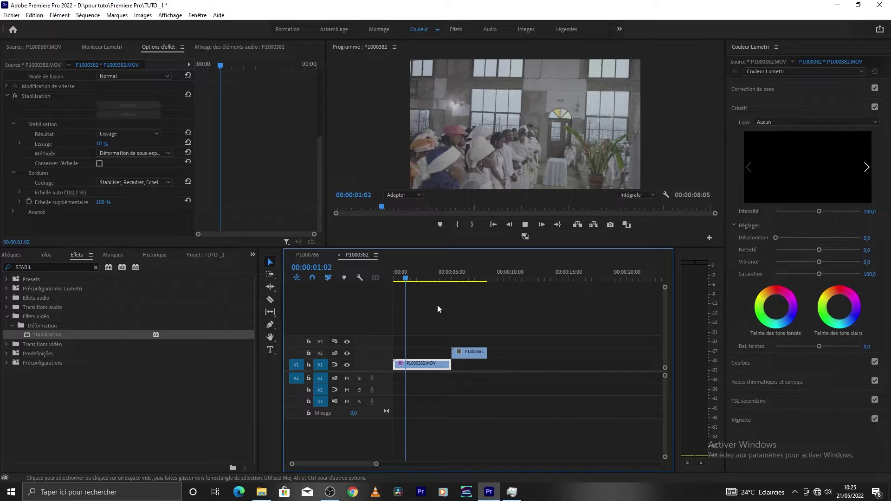
key("space")
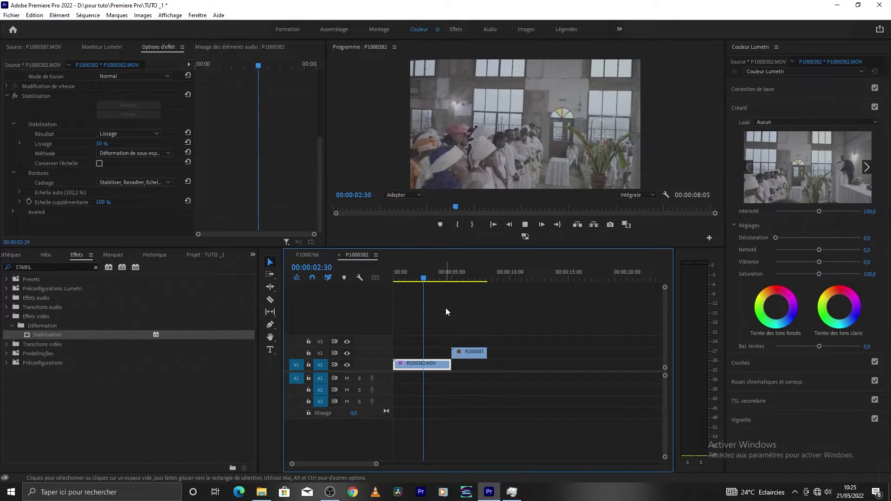
key("space")
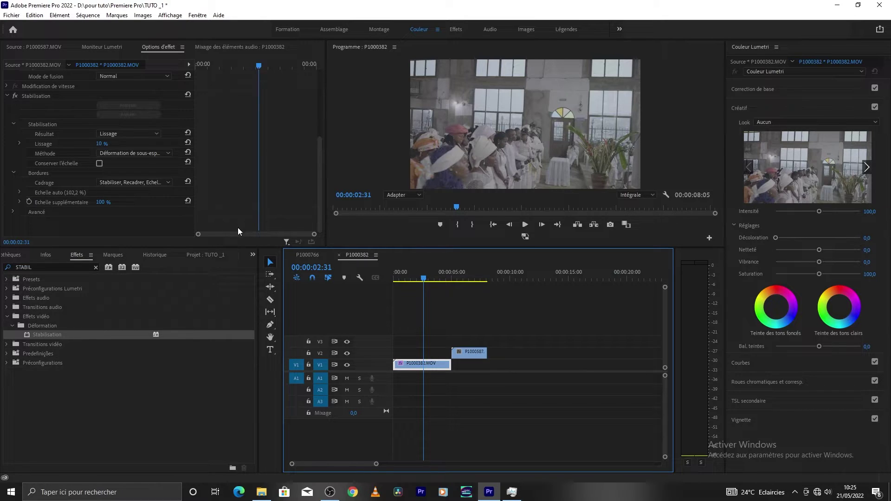
left_click(102, 144)
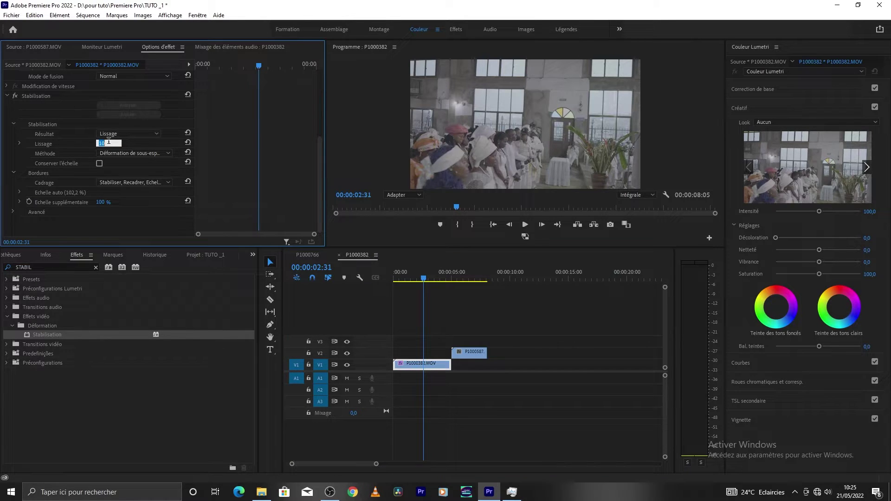
Set P1000382's Lissage to 20 % and play the sequence from the start.
type("20")
key("Return")
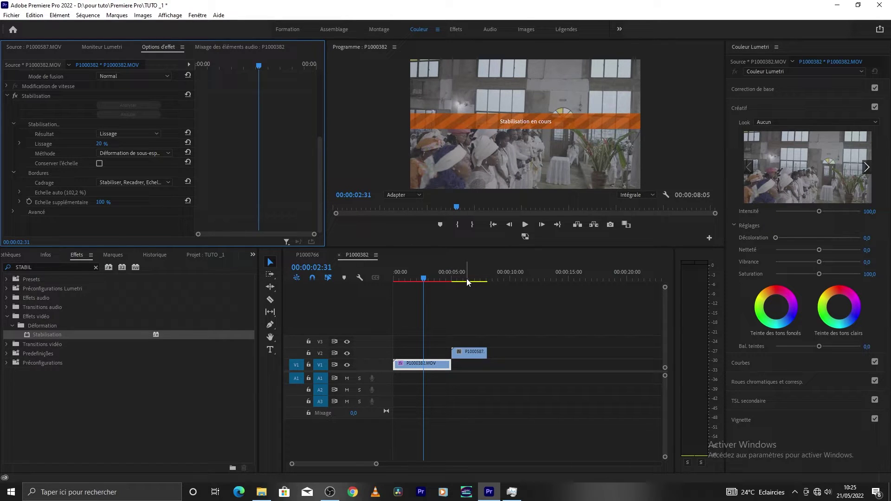
left_click(386, 293)
key("Home")
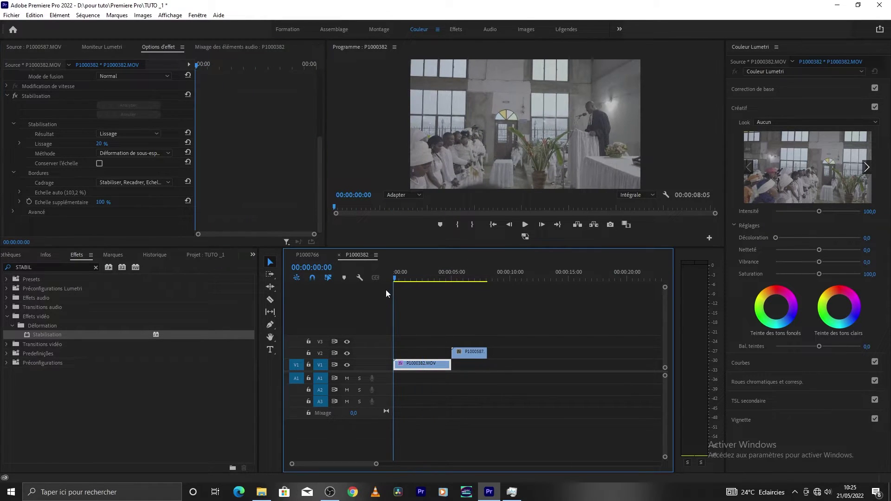
key("space")
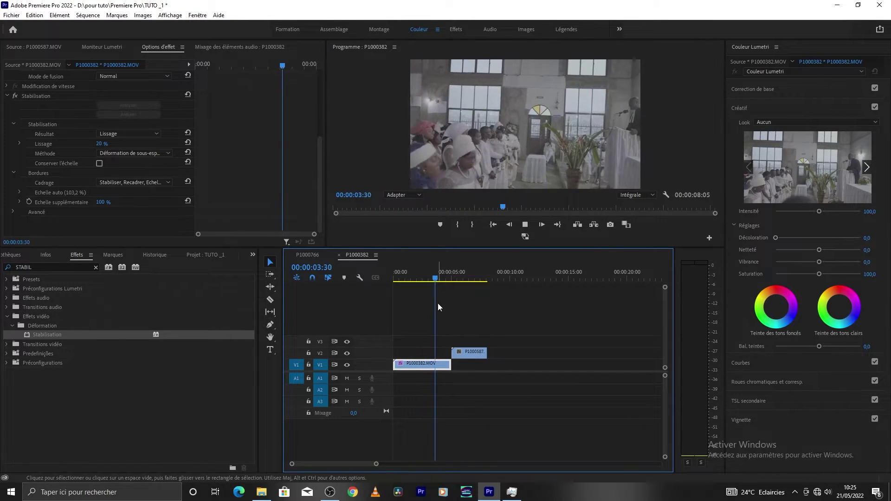
Preview the stabilised footage from about 1.5 s and 4:05, parking at 6:38.
key("space")
left_click(412, 278)
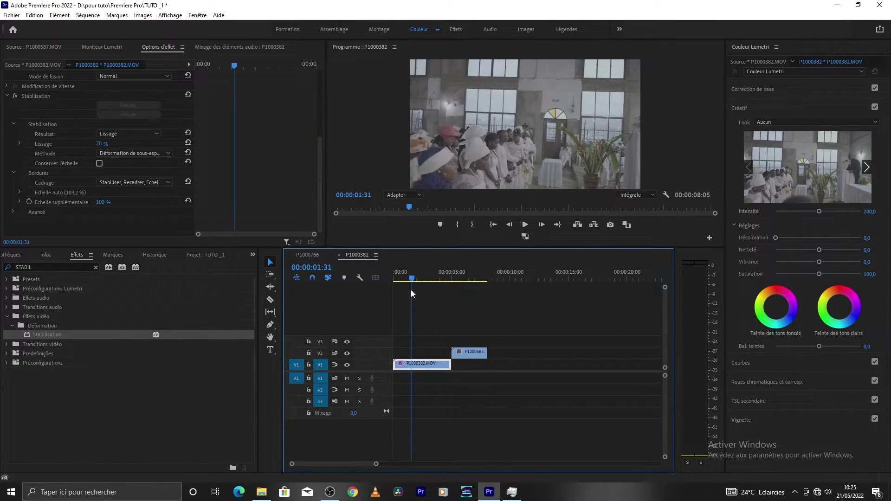
key("space")
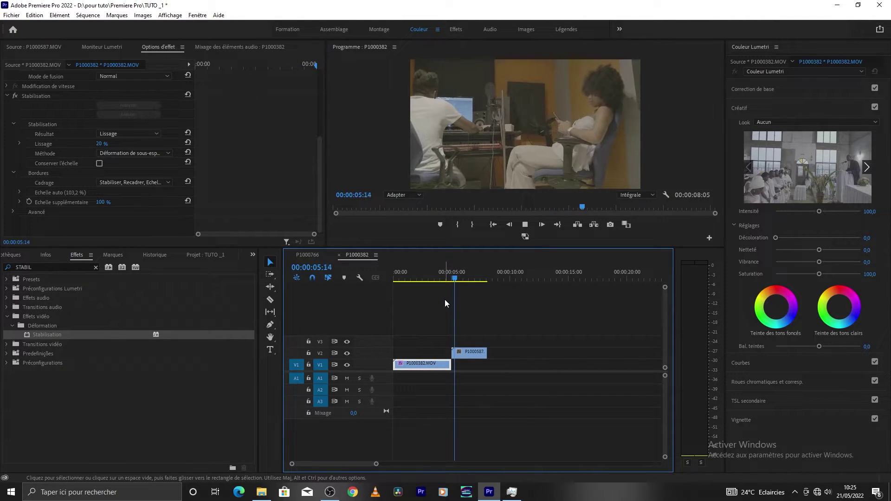
left_click(442, 279)
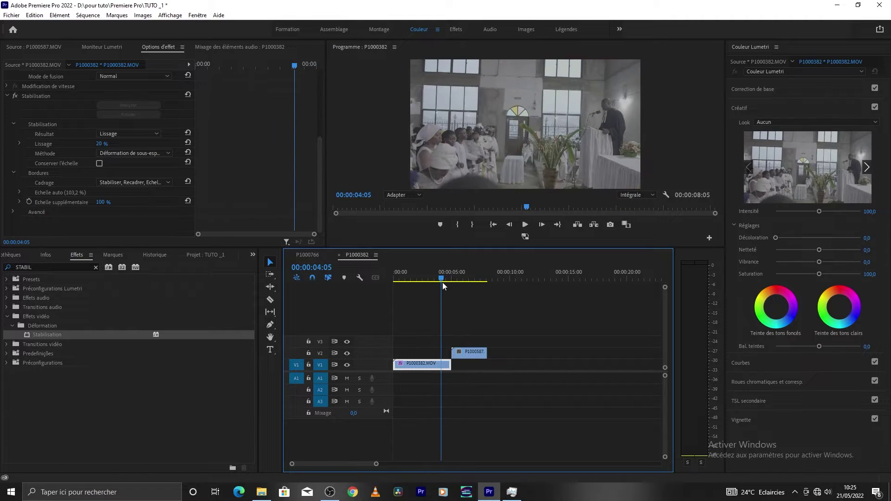
key("space")
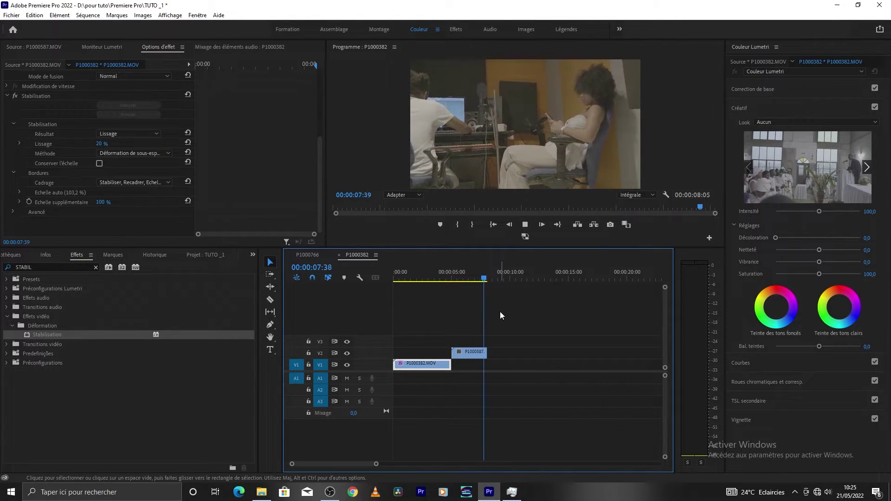
left_click(472, 280)
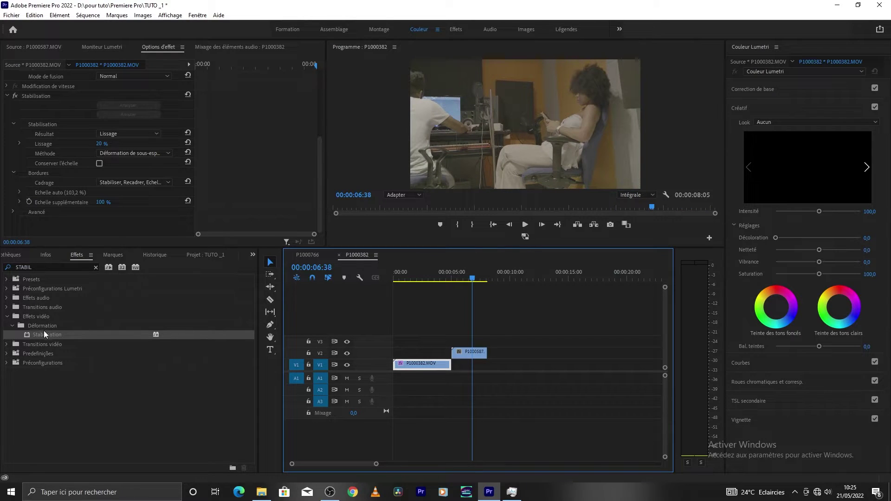
Apply stabilisation to the P1000587 clip on V2 and preview it from 4:42.
left_click_drag(43, 334, 476, 353)
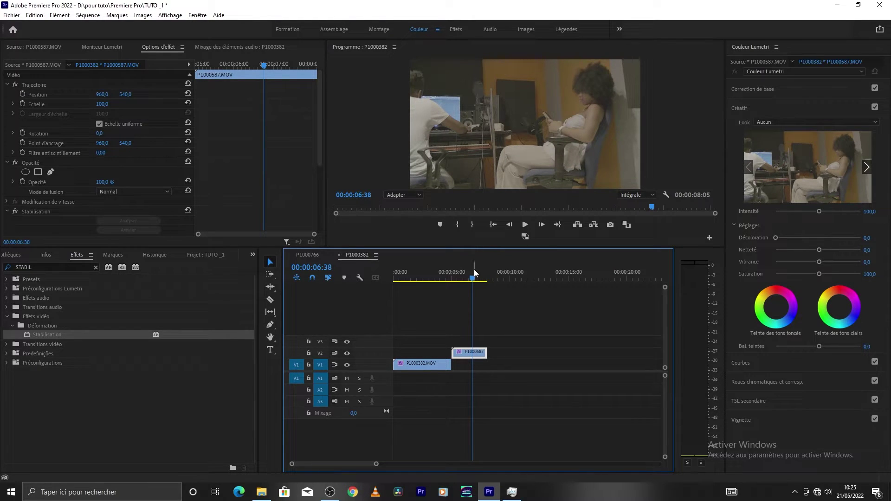
left_click_drag(475, 273, 449, 276)
key("space")
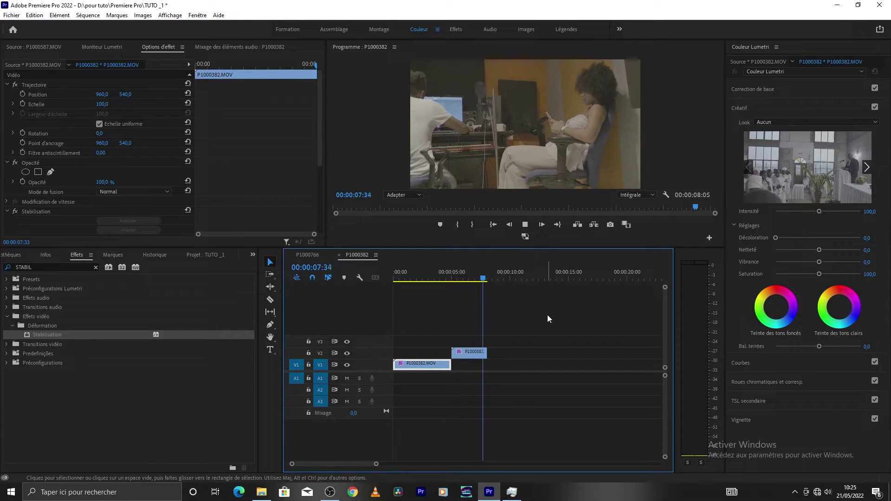
left_click_drag(480, 278, 462, 278)
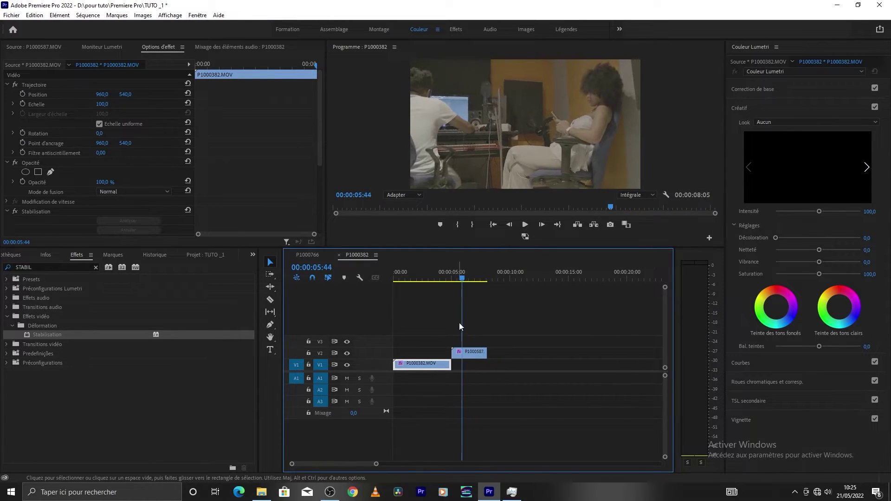
Set P1000587's Lissage to 20 %.
left_click(470, 353)
scroll(247, 178, "down", 3)
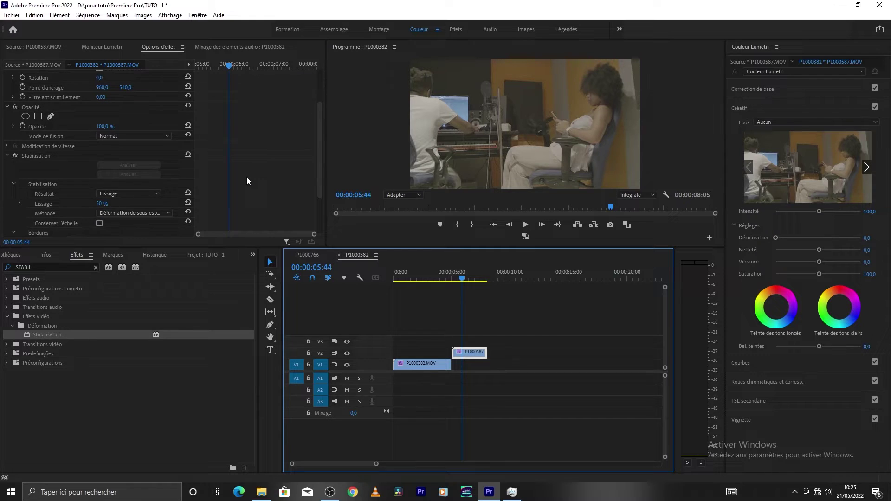
left_click(102, 203)
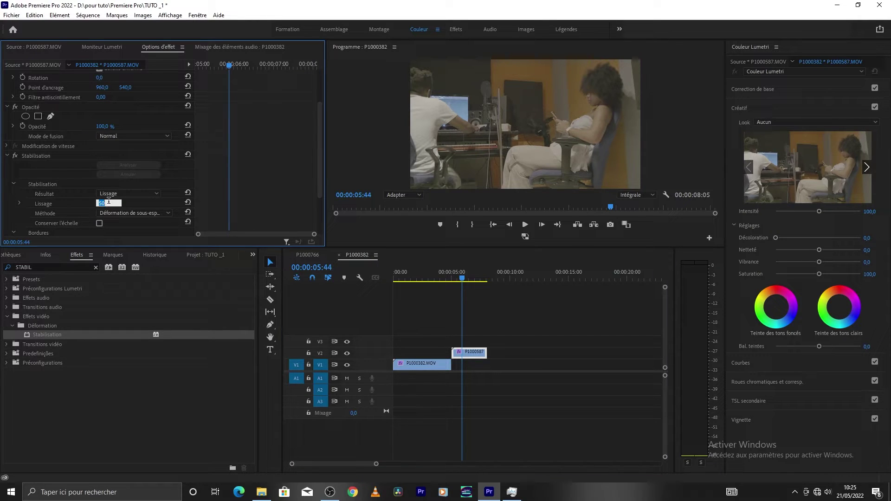
type("20")
key("Return")
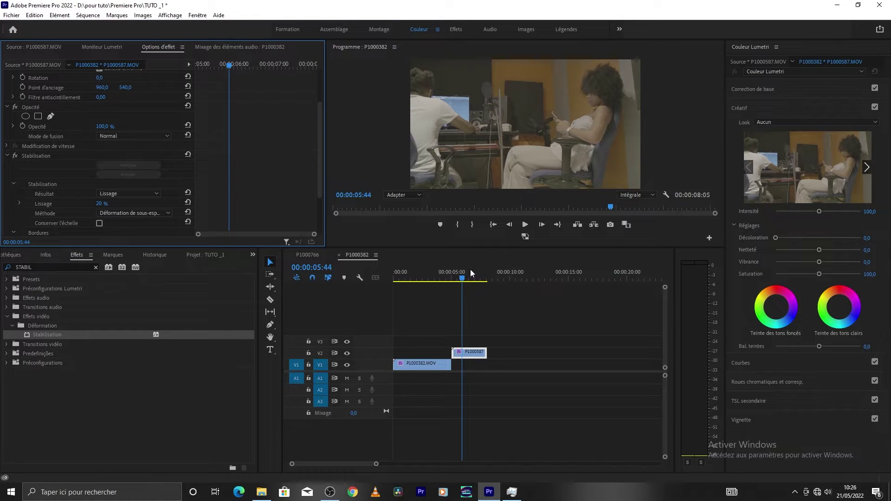
Preview P1000587's stabilisation from 4:36, stopping at 6:26 with the clip selected.
left_click(448, 279)
key("space")
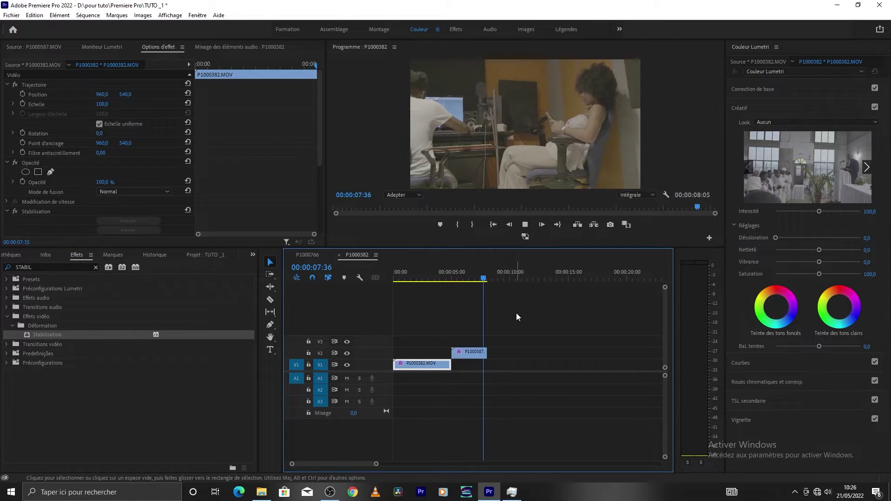
left_click(460, 279)
key("space")
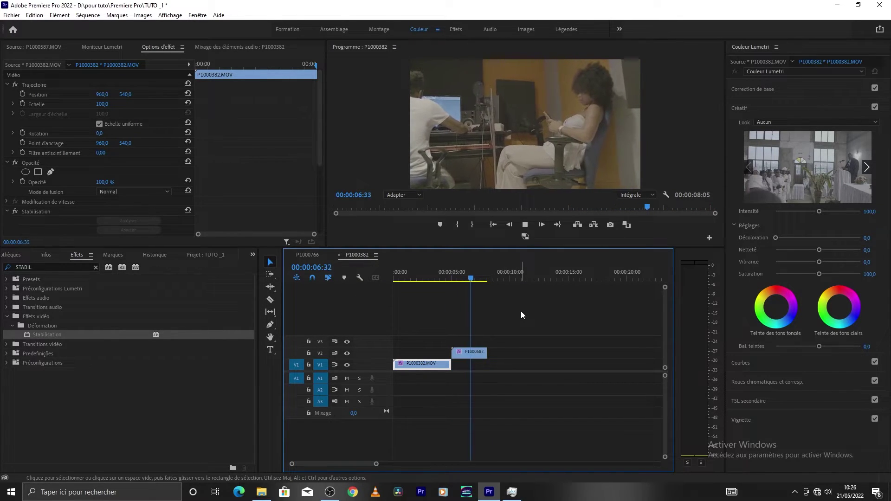
left_click(470, 278)
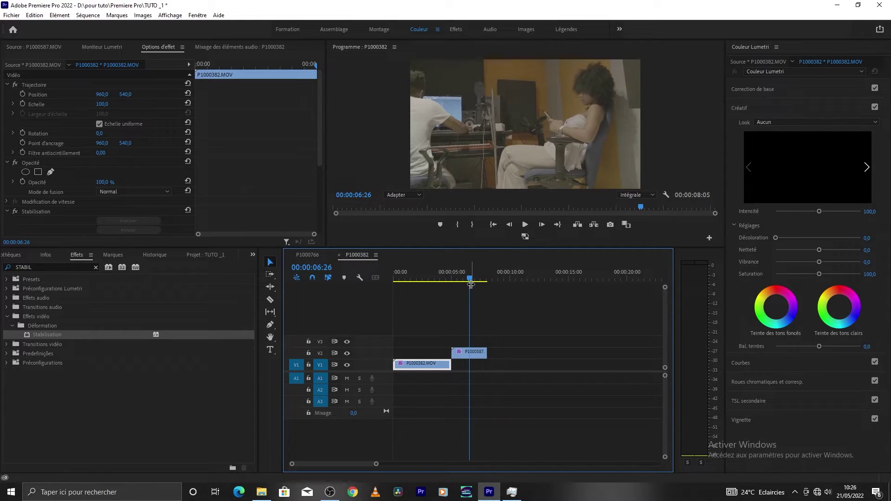
left_click(479, 352)
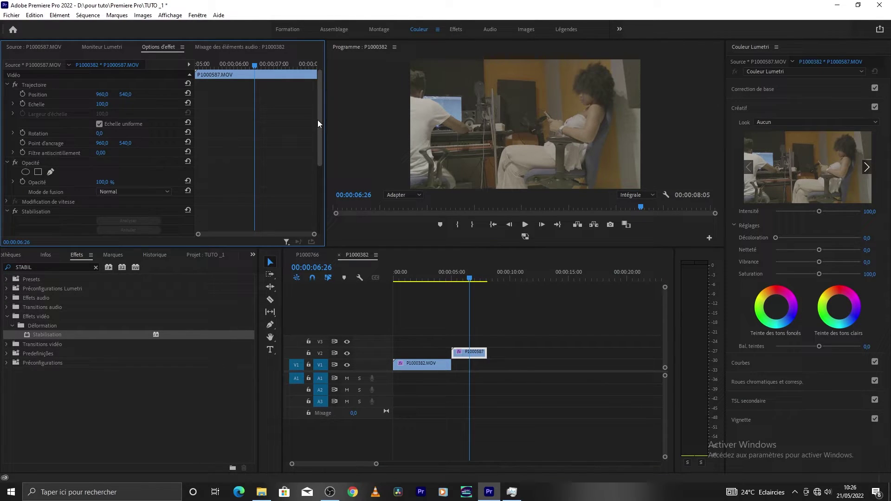
Enable Analyse détaillée under Avancé in P1000587's Stabilisation effect.
left_click_drag(317, 109, 319, 203)
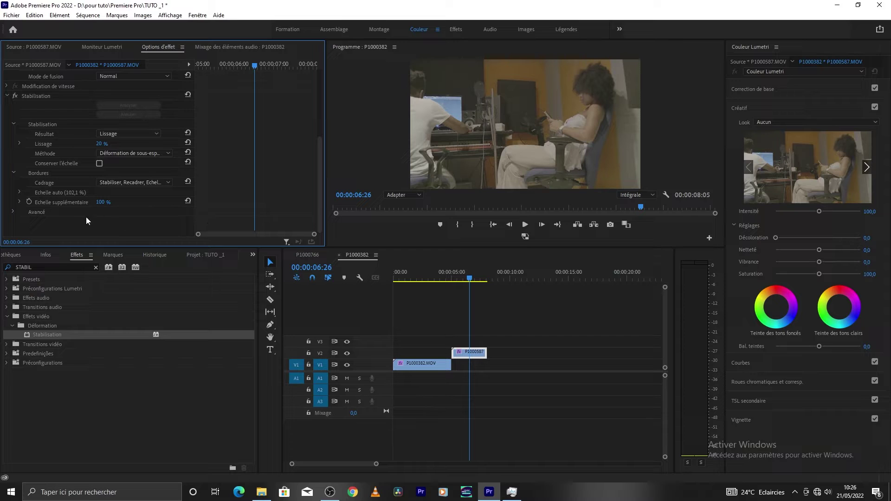
left_click(13, 213)
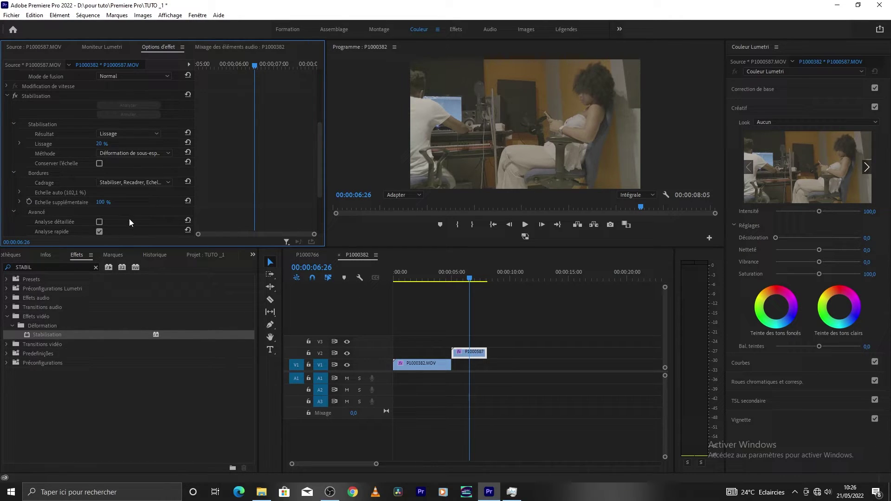
scroll(130, 218, "down", 3)
left_click(99, 166)
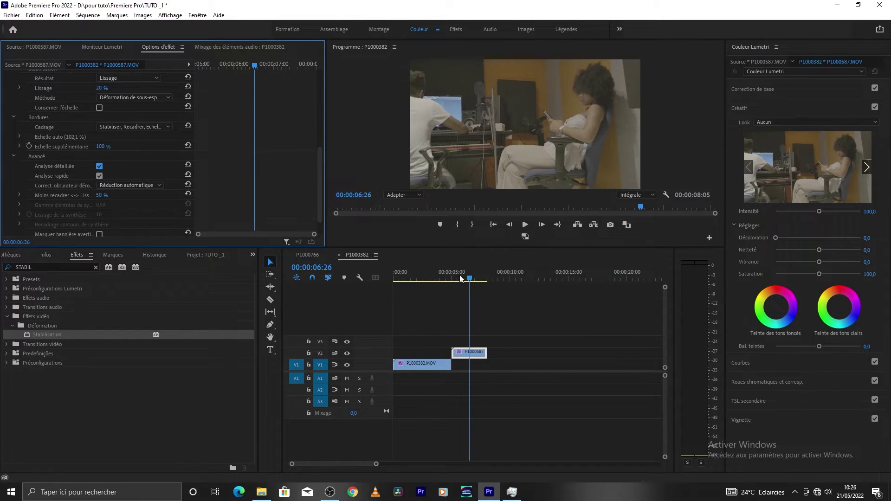
left_click_drag(460, 279, 456, 280)
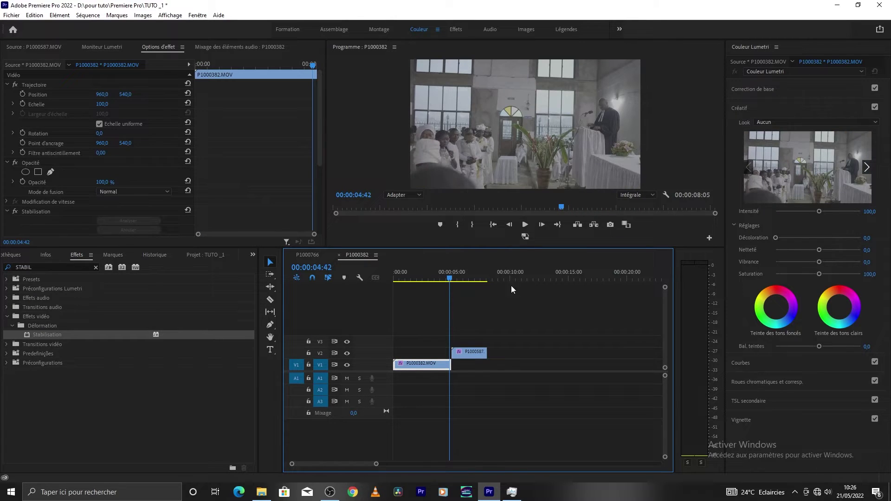
Preview the sequence from 5:14 and from 4:03, parking at 6:43.
key("space")
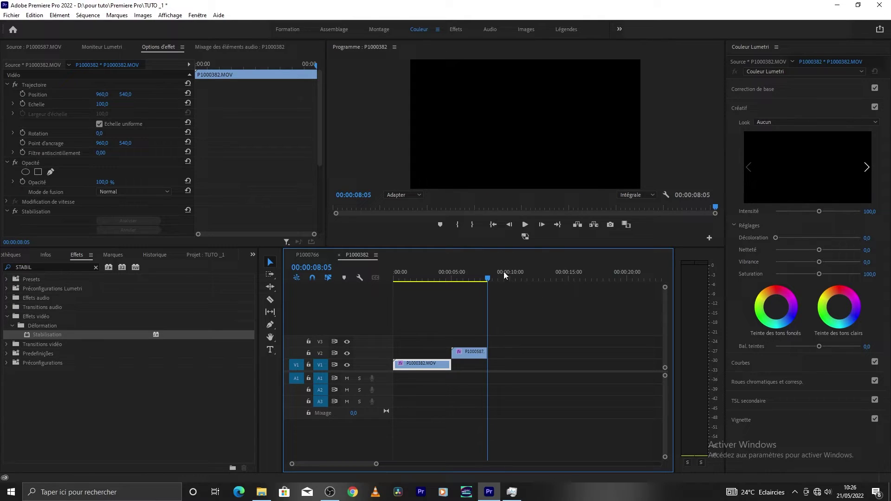
left_click_drag(473, 279, 442, 292)
key("space")
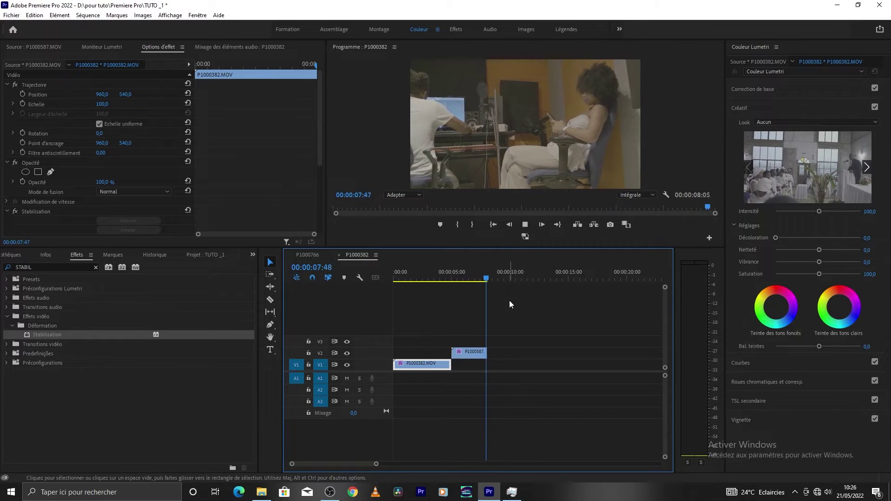
left_click_drag(485, 279, 473, 278)
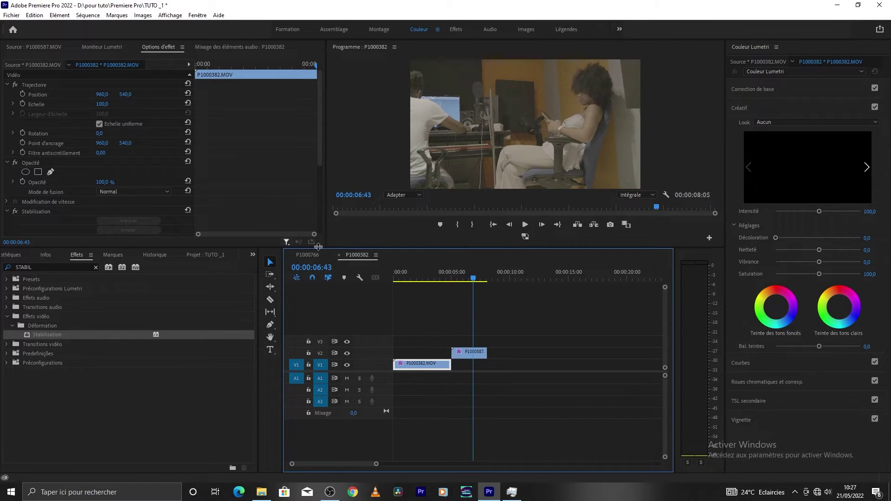
Untick Analyse détaillée for P1000587 and play back from about 5:00.
scroll(256, 209, "down", 3)
scroll(254, 209, "down", 2)
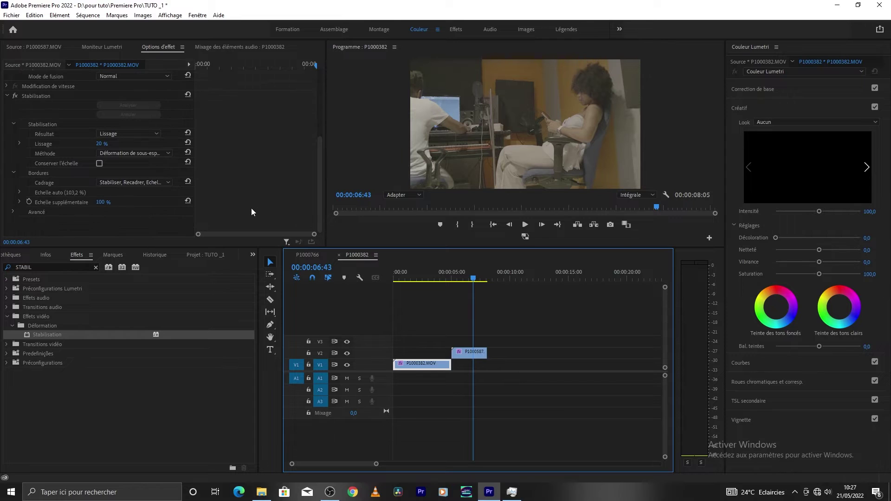
left_click(470, 352)
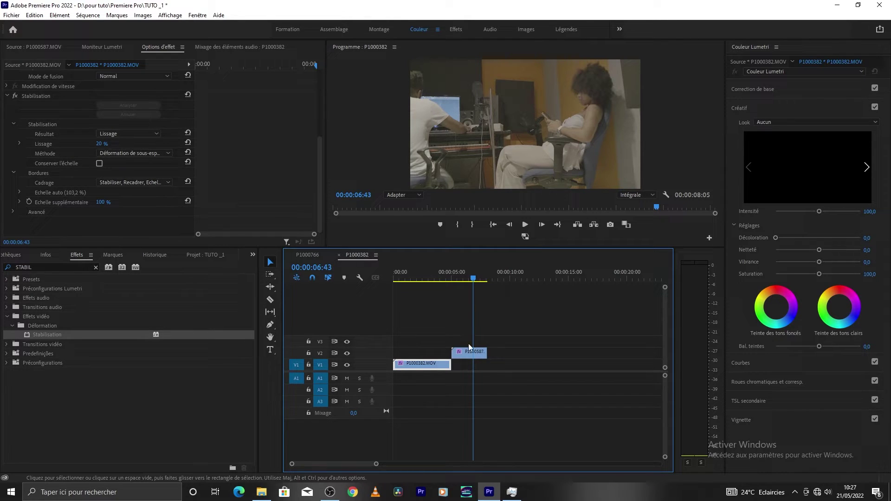
scroll(96, 215, "down", 4)
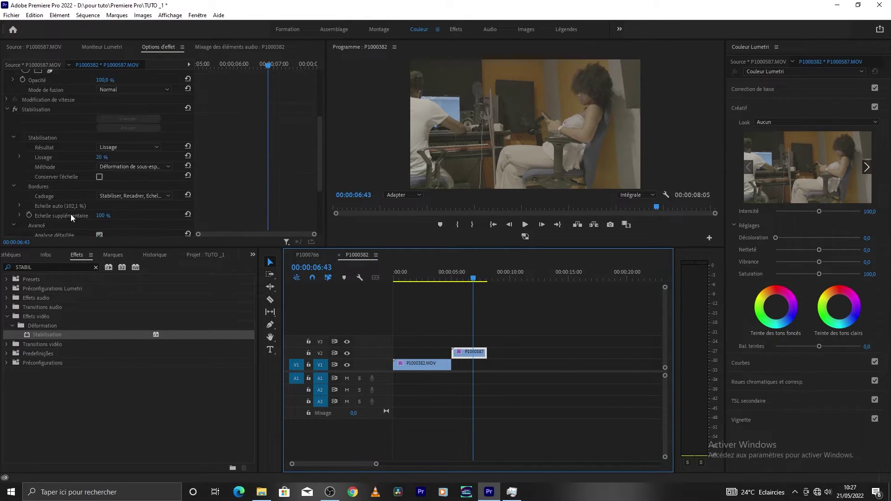
left_click(99, 209)
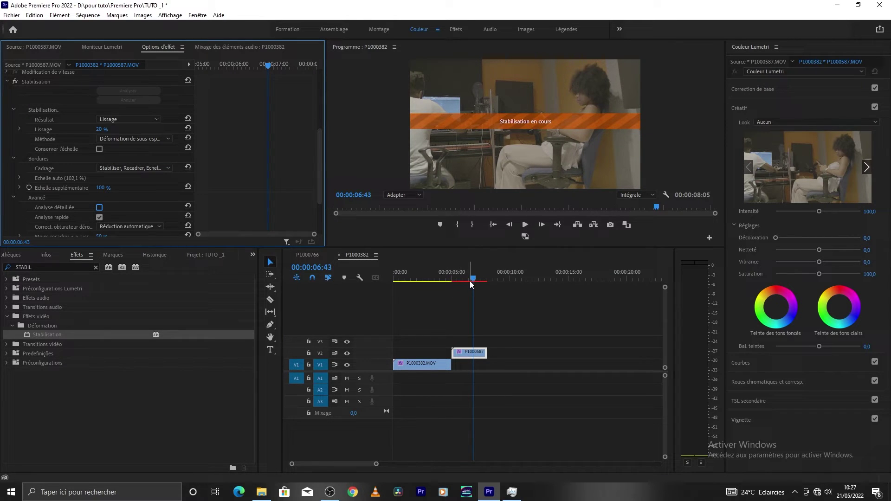
left_click_drag(471, 278, 448, 279)
key("space")
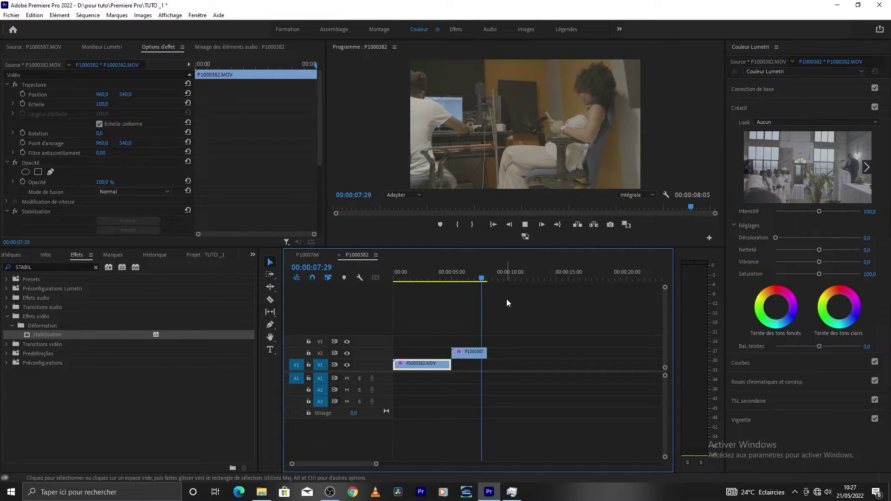
Play the church clip P1000382 from near its start, stopping at 2:09.
left_click(473, 278)
scroll(155, 205, "down", 3)
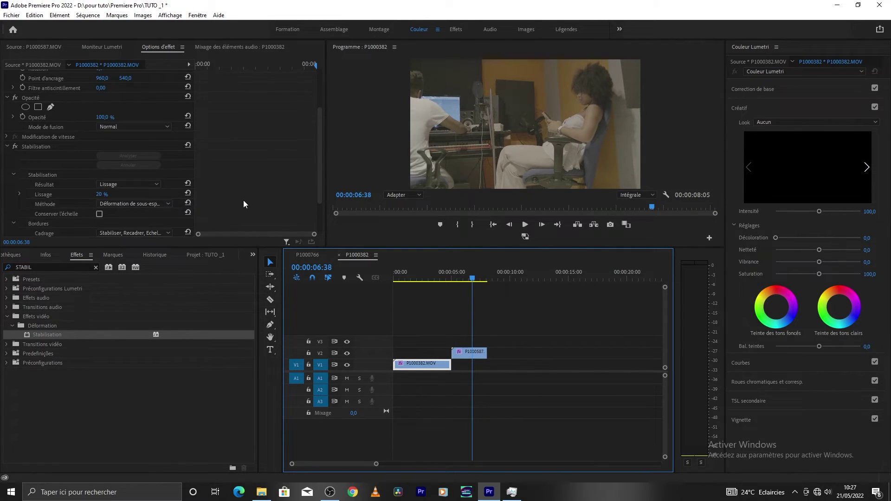
scroll(159, 215, "down", 2)
left_click(412, 277)
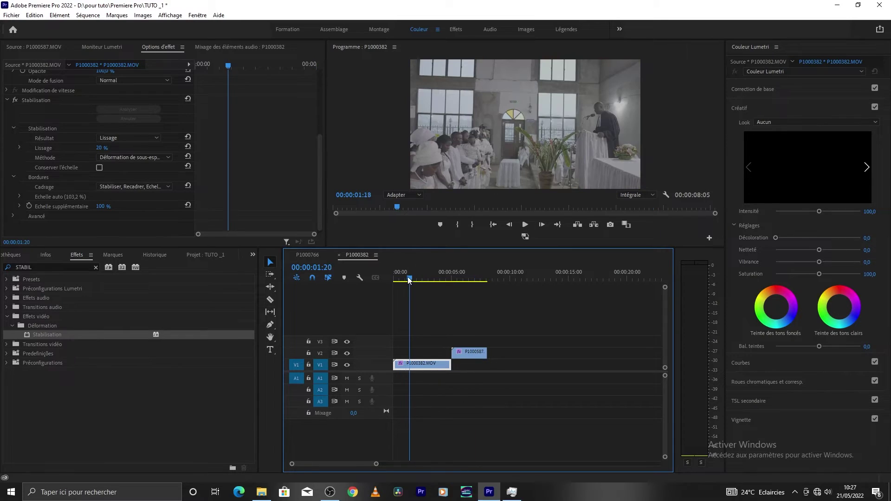
left_click(403, 278)
key("space")
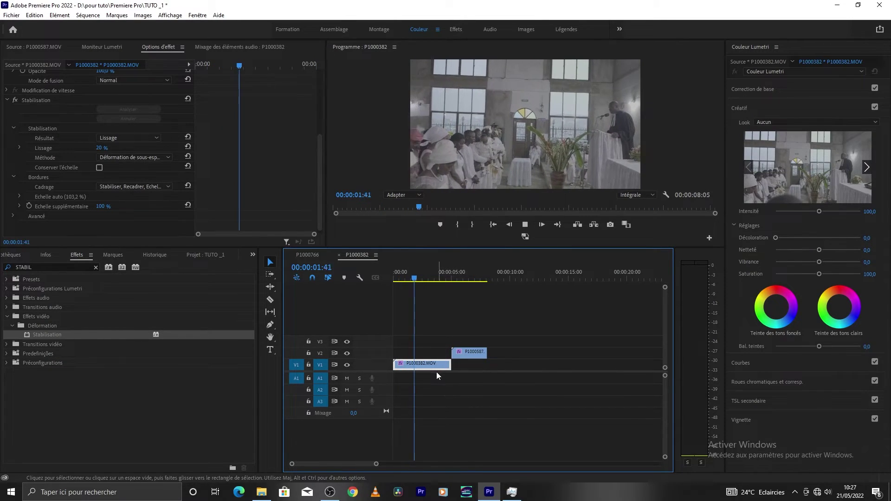
key("space")
scroll(139, 217, "down", 1)
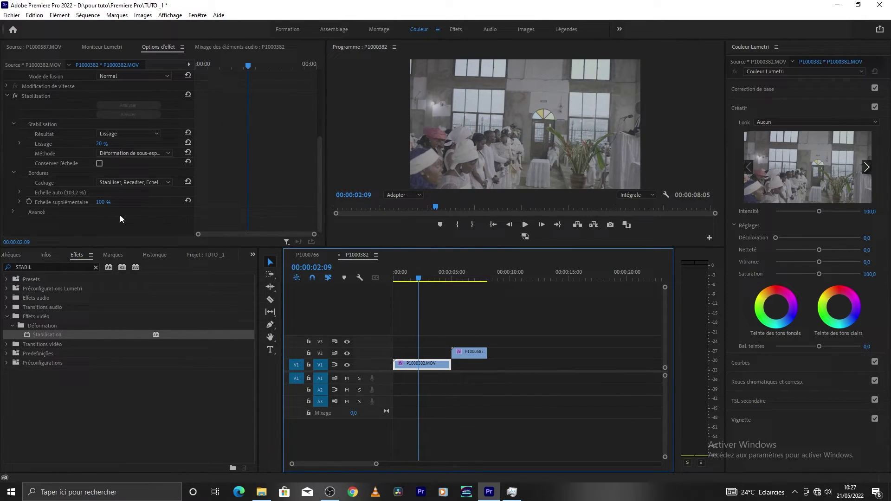
Enable Analyse détaillée under Avancé in P1000382's Stabilisation effect.
left_click(13, 212)
scroll(129, 215, "down", 2)
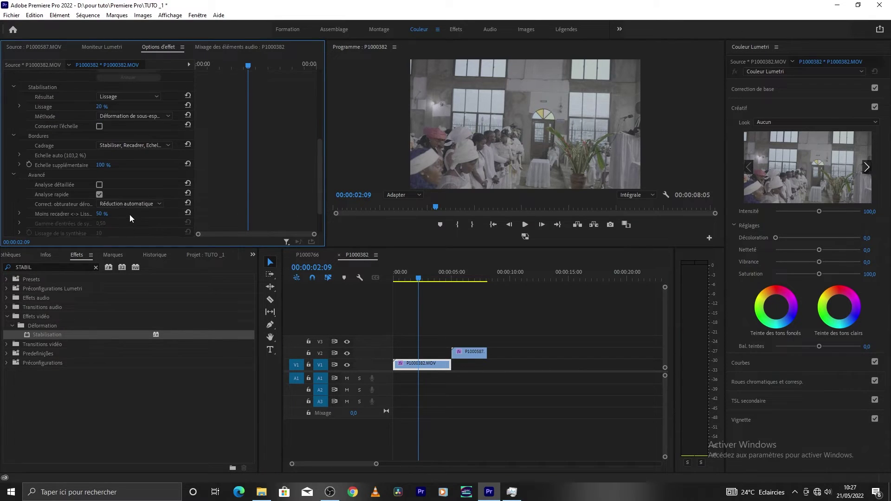
scroll(115, 198, "down", 1)
left_click(98, 166)
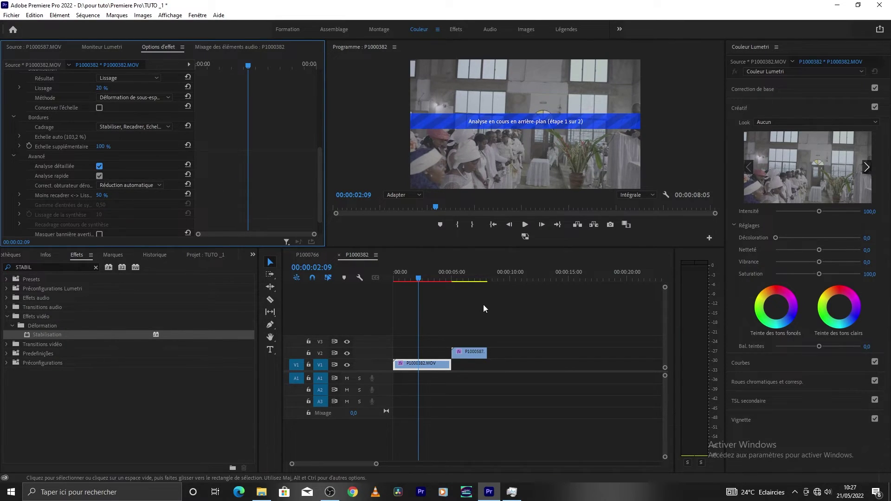
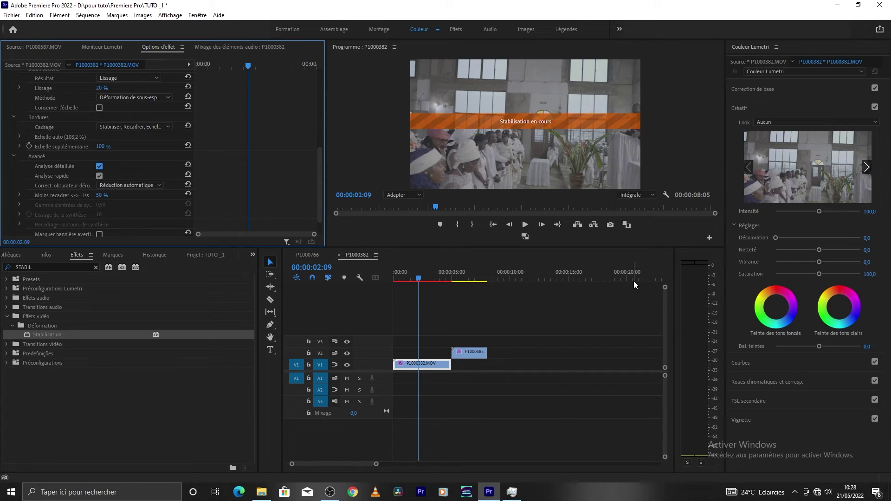
Play the stabilized P1000382 sequence from the start, then return the playhead to 00:00:00:00.
left_click(493, 226)
key("space")
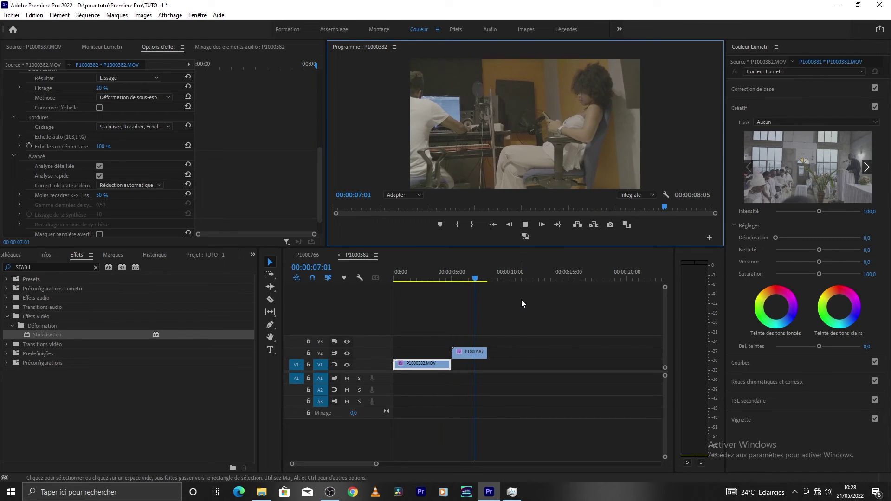
left_click(494, 224)
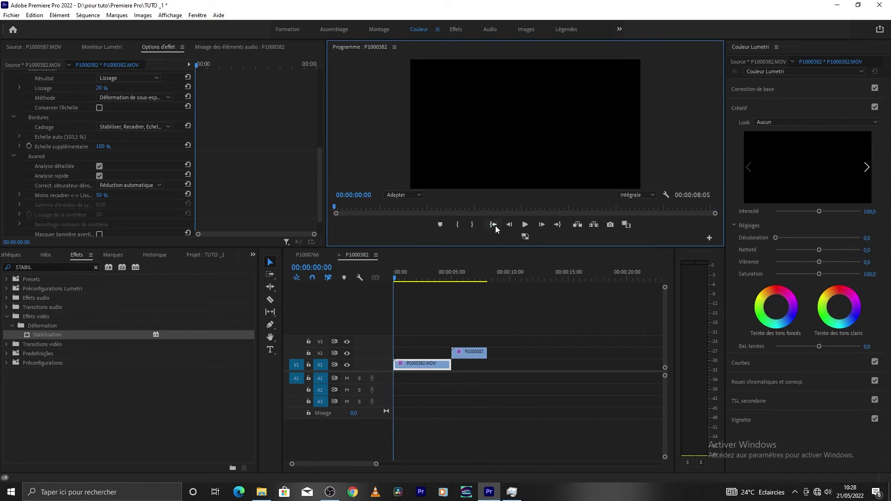